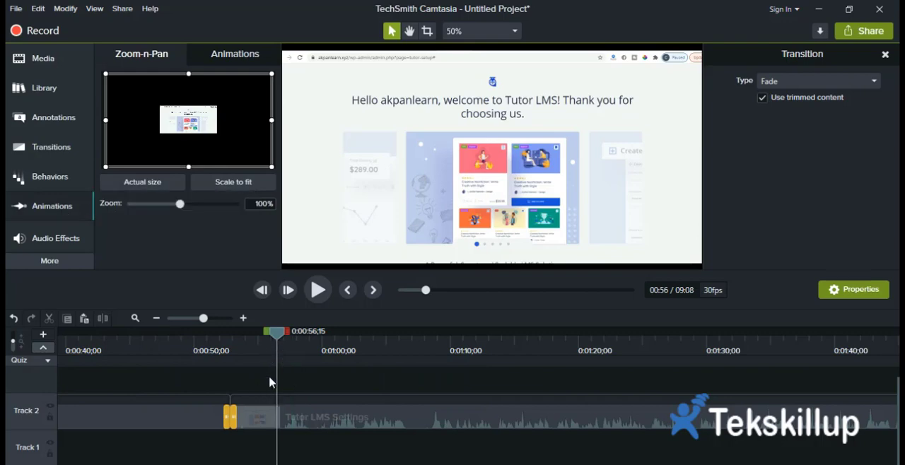
Add a Zoom-n-Pan animation at 180% to the first Track 2 clip at 0:00:46;22.
{"action": "left_click_drag", "start_coordinate": [275, 336], "coordinate": [287, 336]}
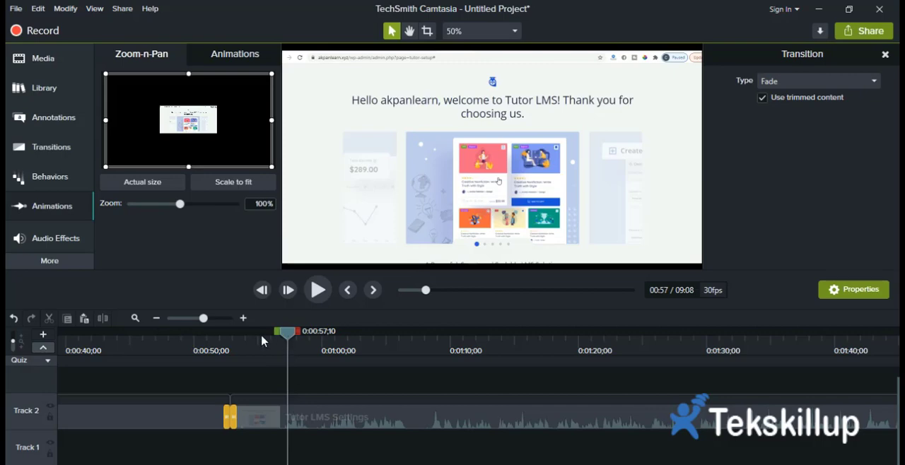
{"action": "left_click", "coordinate": [200, 341]}
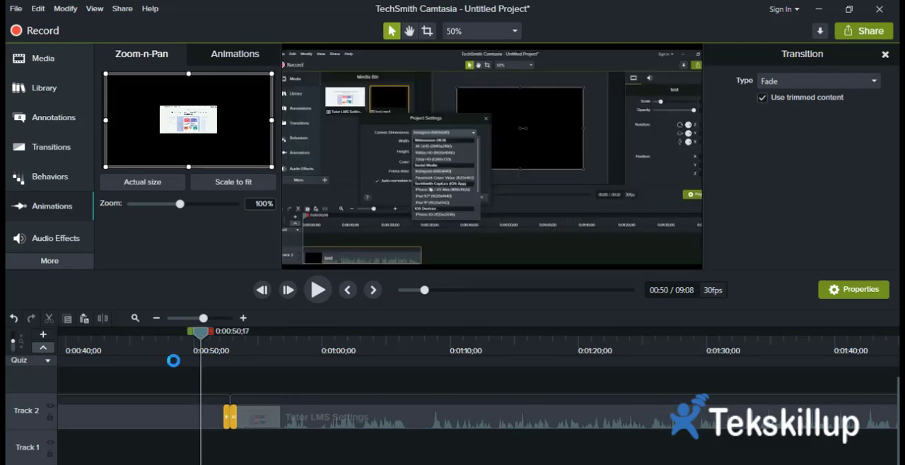
{"action": "left_click", "coordinate": [157, 351]}
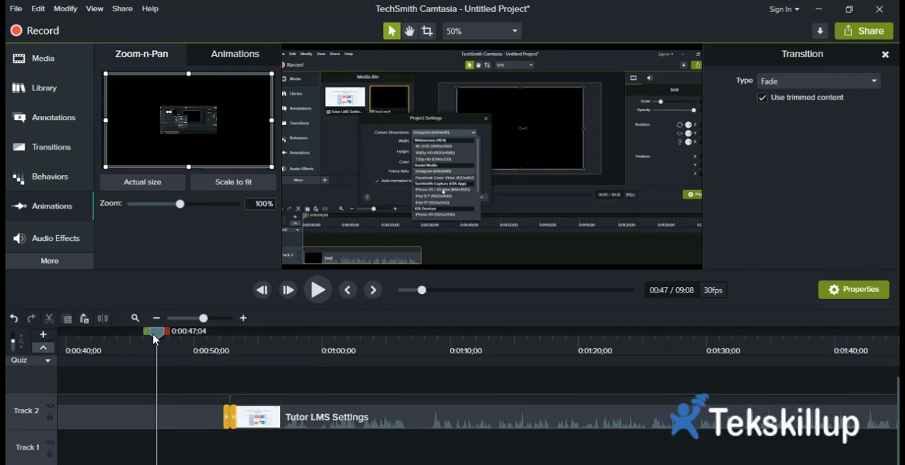
{"action": "left_click_drag", "start_coordinate": [152, 338], "coordinate": [152, 339]}
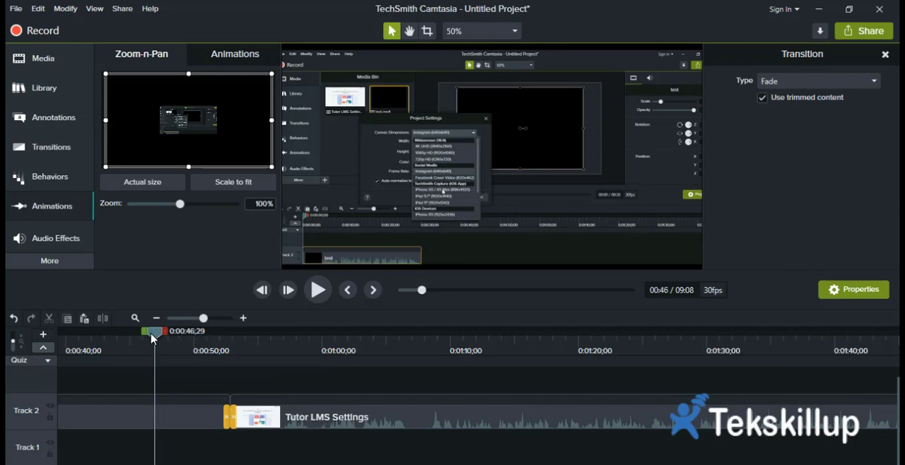
{"action": "left_click", "coordinate": [182, 206]}
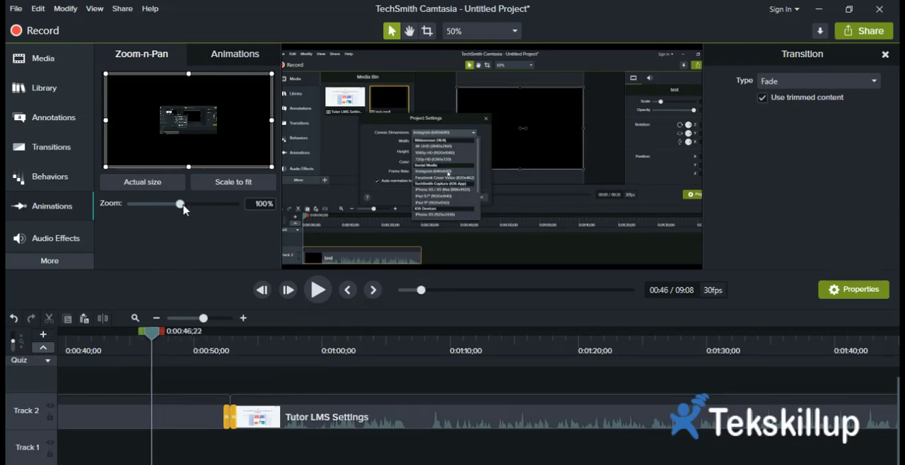
{"action": "left_click_drag", "start_coordinate": [183, 209], "coordinate": [226, 213]}
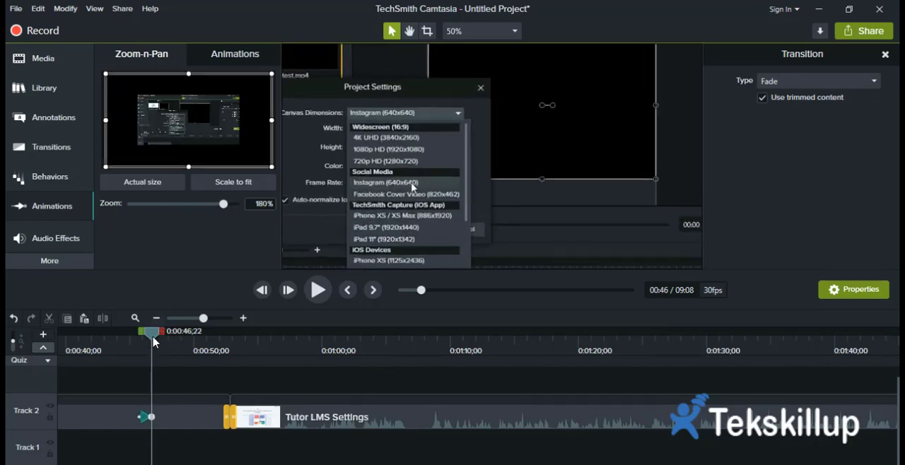
Play the timeline from 0:00:44;28 past the zoom animation to preview its effect.
{"action": "left_click_drag", "start_coordinate": [153, 338], "coordinate": [130, 339]}
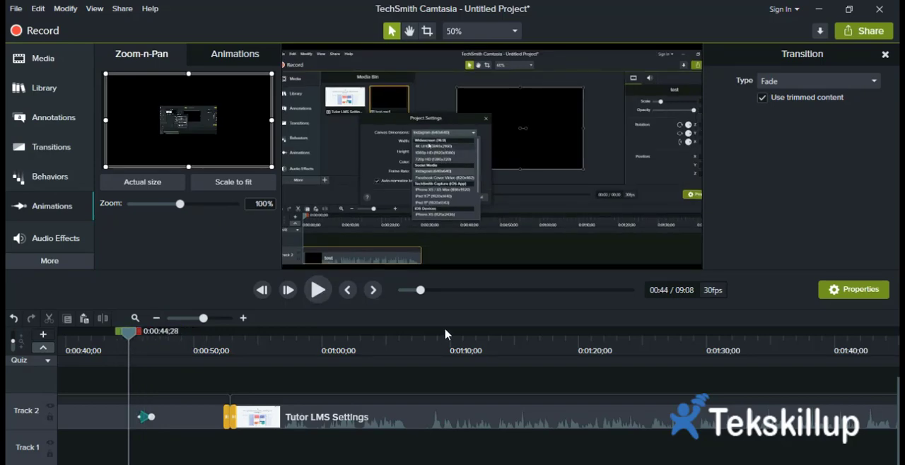
{"action": "key", "text": "space"}
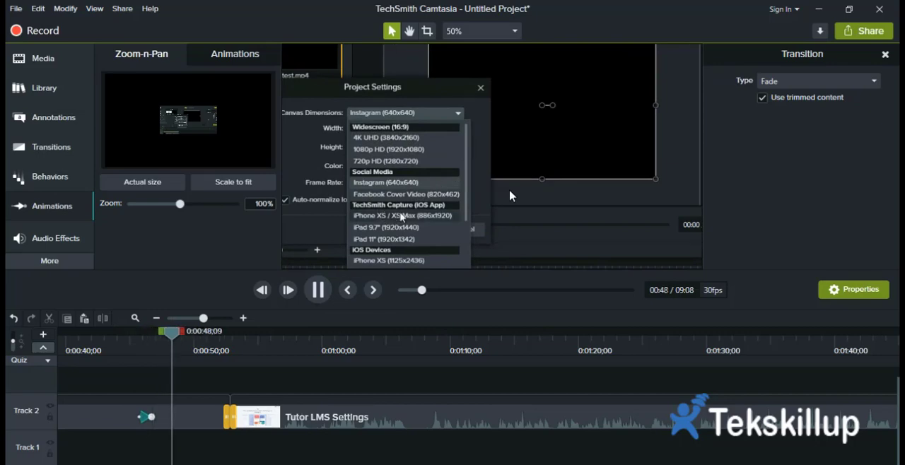
{"action": "left_click", "coordinate": [324, 291]}
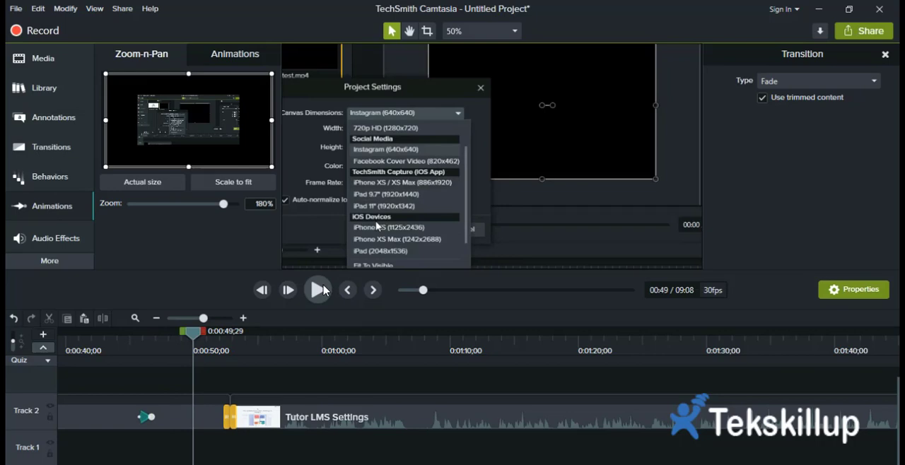
{"action": "left_click", "coordinate": [320, 291]}
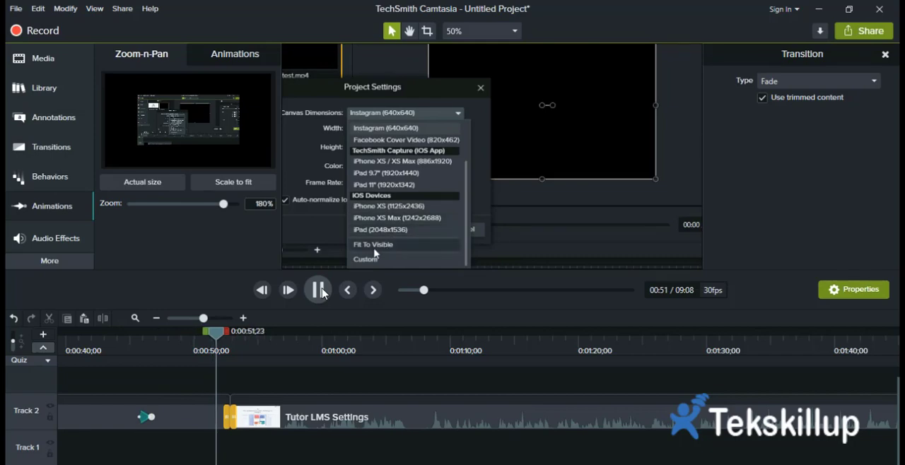
{"action": "left_click", "coordinate": [320, 290]}
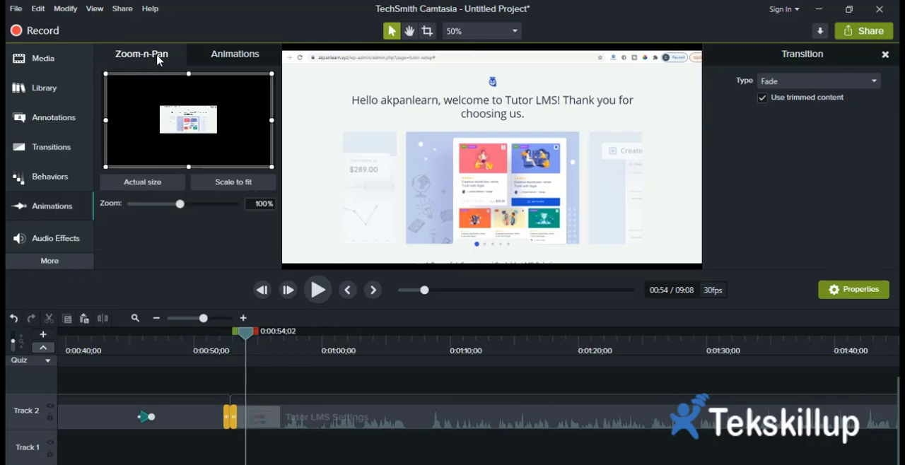
Scrub the playhead back and forth over the zoom animation on Track 2 to check how it behaves.
{"action": "left_click", "coordinate": [251, 64]}
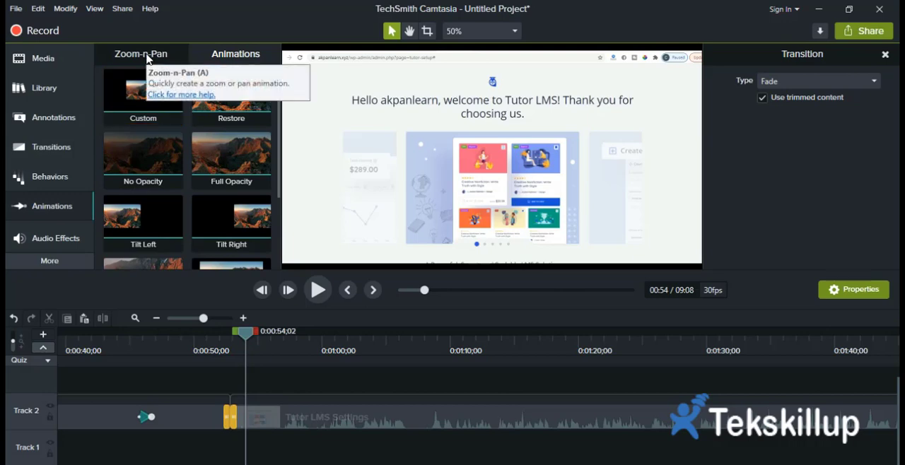
{"action": "left_click", "coordinate": [147, 57]}
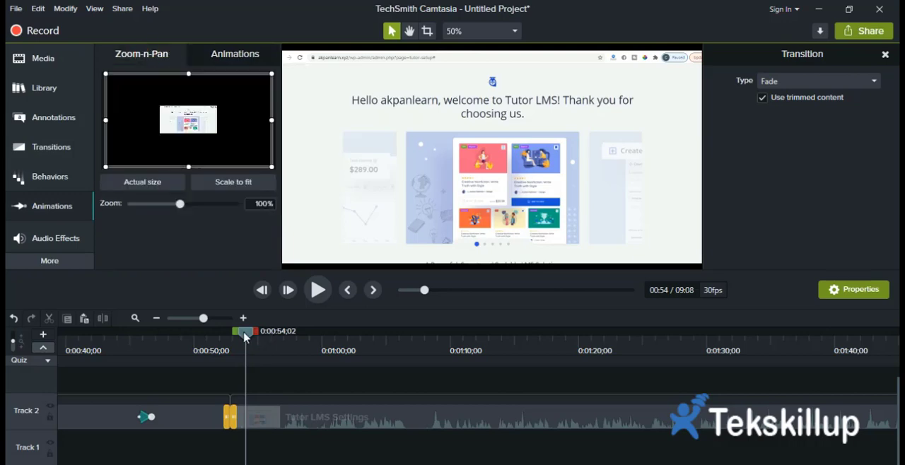
{"action": "left_click_drag", "start_coordinate": [244, 338], "coordinate": [150, 345]}
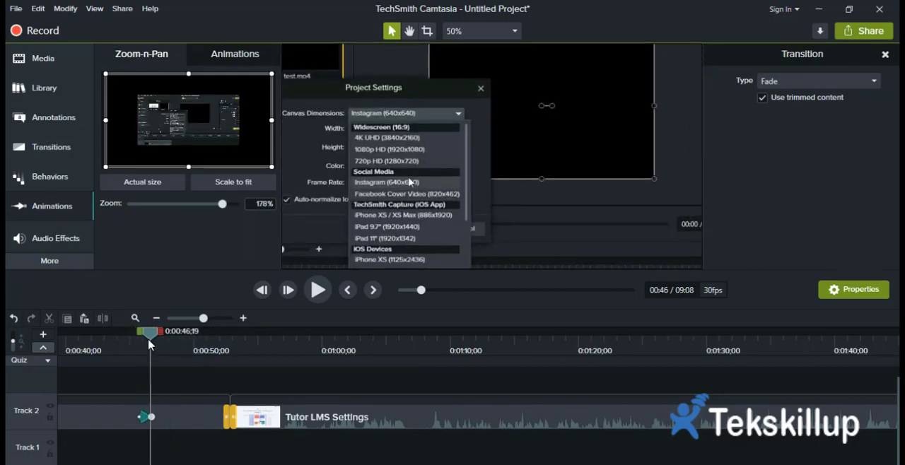
{"action": "left_click_drag", "start_coordinate": [149, 345], "coordinate": [176, 339]}
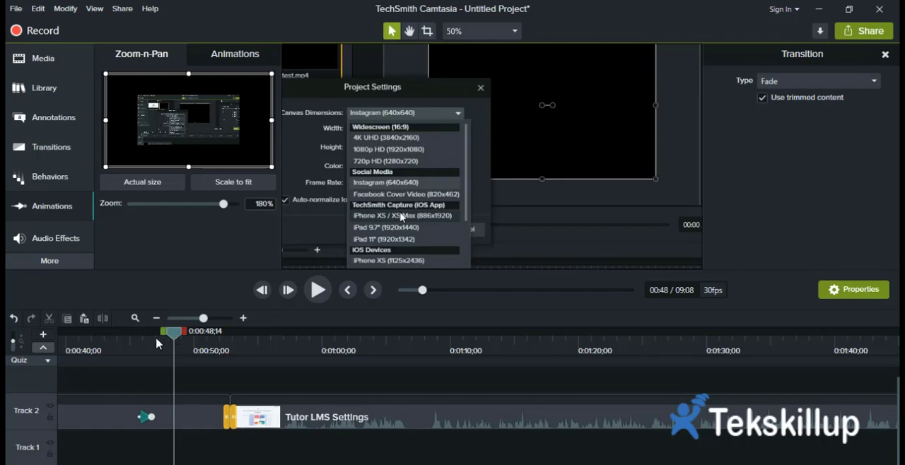
{"action": "left_click", "coordinate": [156, 344]}
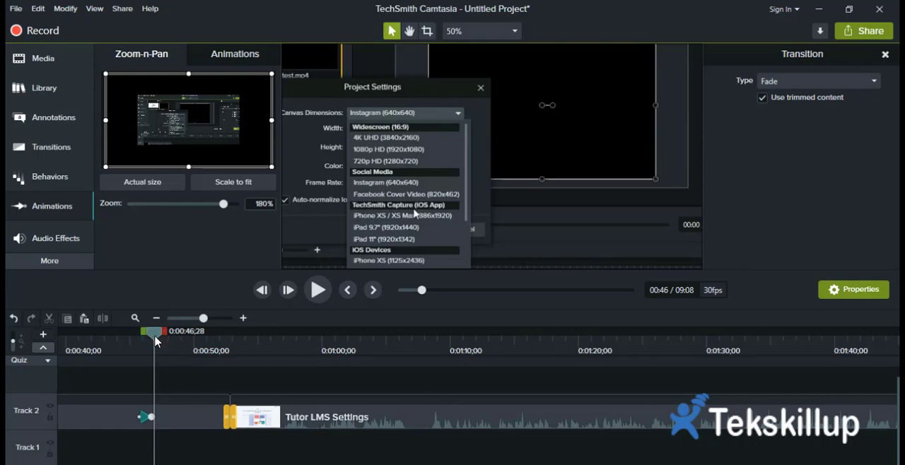
{"action": "mouse_move", "coordinate": [157, 344]}
{"action": "left_mouse_down"}
{"action": "mouse_move", "coordinate": [173, 342]}
{"action": "mouse_move", "coordinate": [153, 342]}
{"action": "left_mouse_up"}
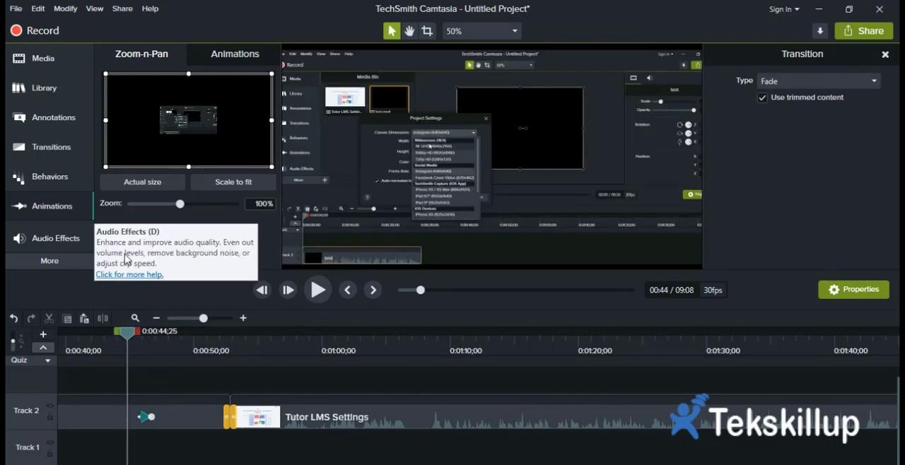
Show the audio effects and separate the audio from the video of the Tutor LMS Settings clip.
{"action": "left_click", "coordinate": [57, 243]}
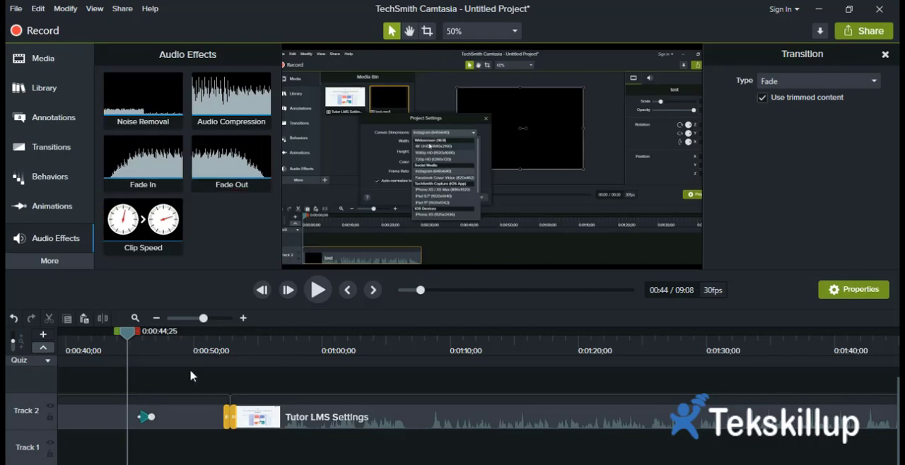
{"action": "left_click", "coordinate": [384, 417]}
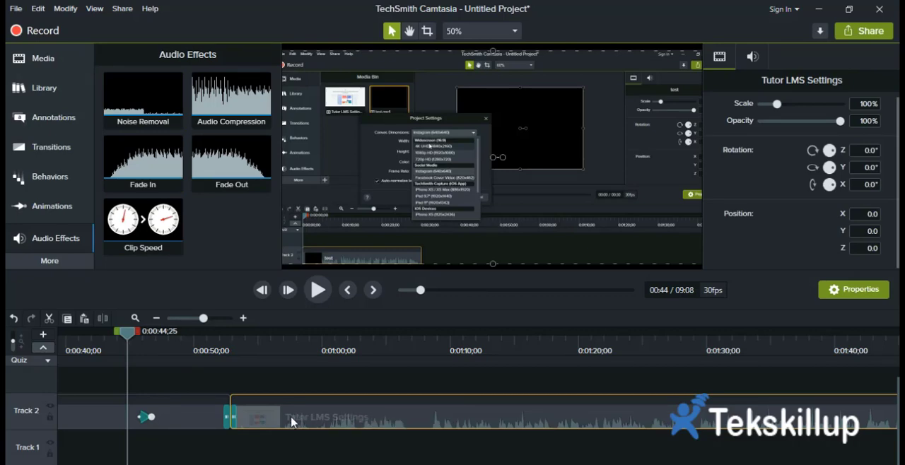
{"action": "right_click", "coordinate": [363, 418]}
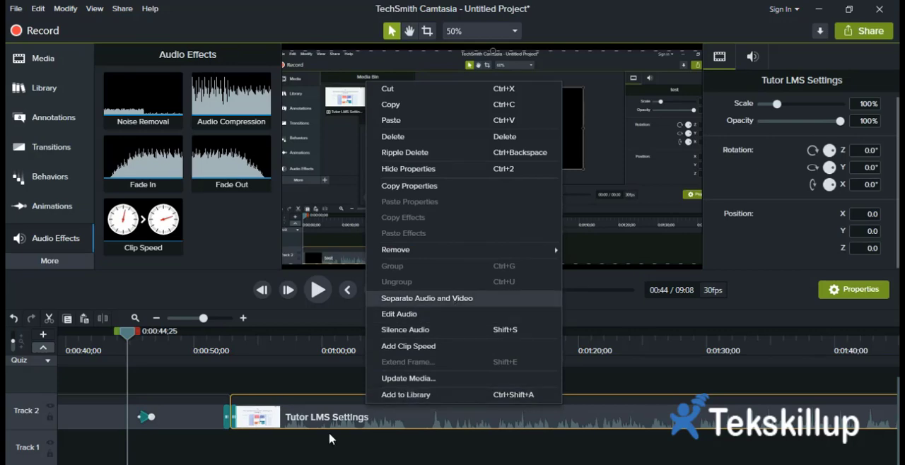
{"action": "left_click", "coordinate": [436, 305]}
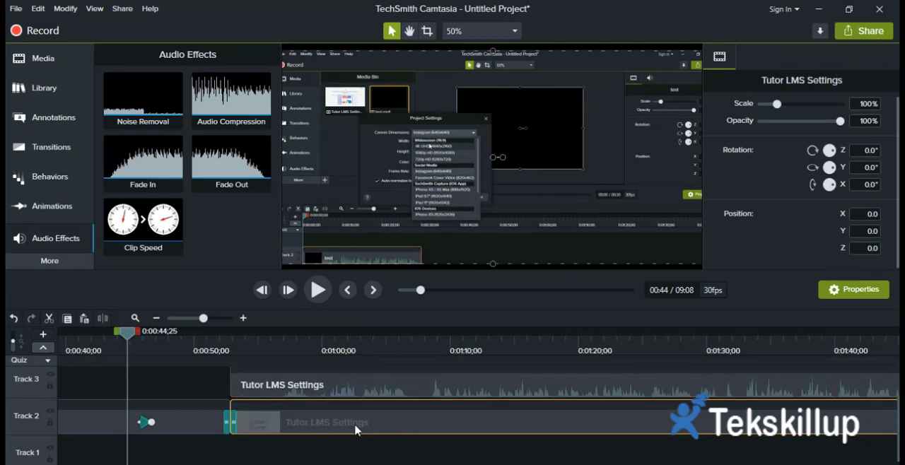
Select the separated Tutor LMS Settings audio on Track 3 and its video on Track 2 to inspect each part.
{"action": "scroll", "coordinate": [332, 428], "scroll_direction": "down", "scroll_amount": 1}
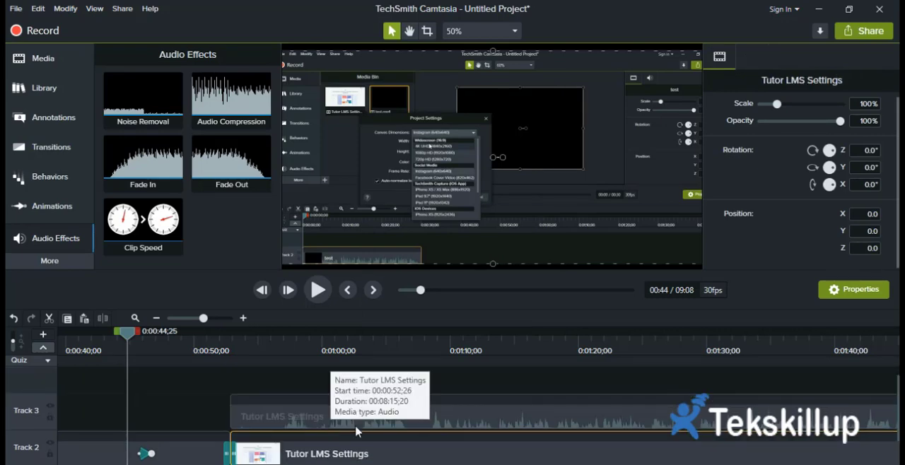
{"action": "left_click", "coordinate": [357, 431]}
{"action": "scroll", "coordinate": [343, 446], "scroll_direction": "down", "scroll_amount": 1}
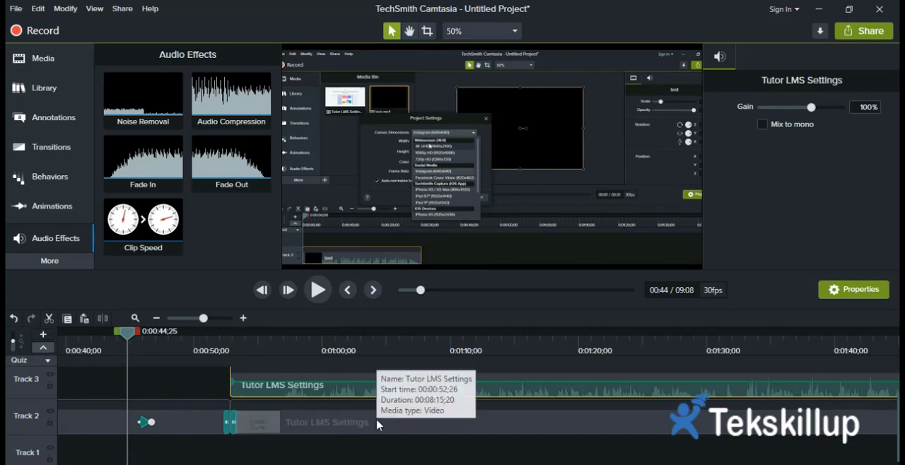
{"action": "left_click", "coordinate": [378, 424]}
{"action": "scroll", "coordinate": [354, 424], "scroll_direction": "up", "scroll_amount": 1}
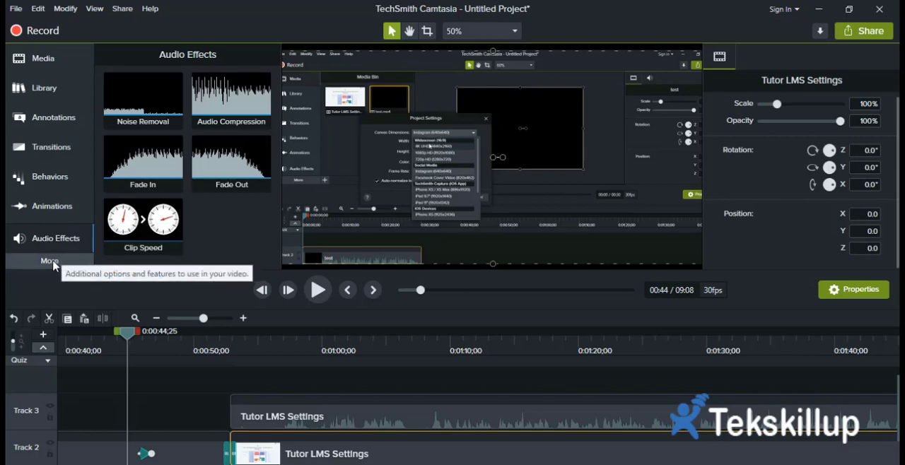
Try to apply the Clip Speed audio effect to the separated Tutor LMS Settings audio on Track 3.
{"action": "left_click", "coordinate": [54, 263]}
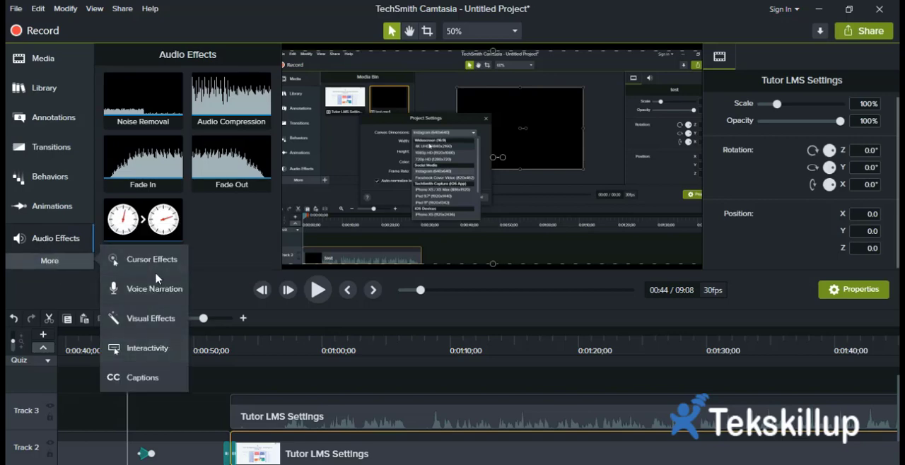
{"action": "left_click", "coordinate": [44, 239]}
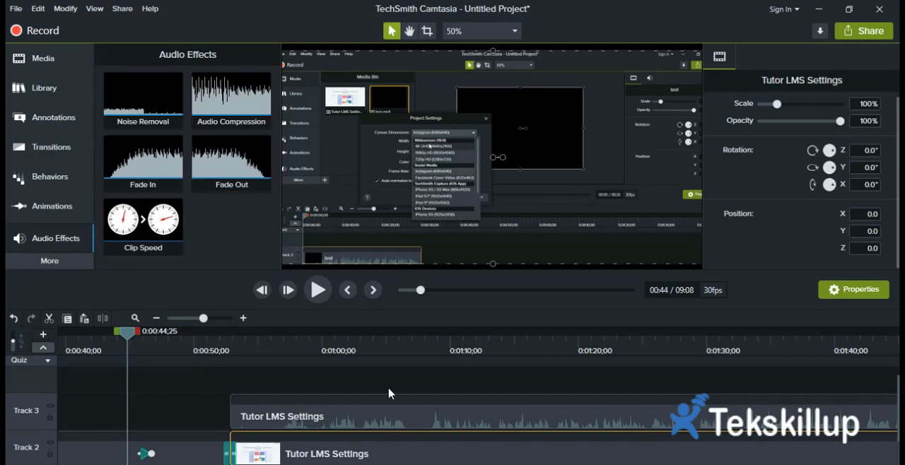
{"action": "scroll", "coordinate": [390, 396], "scroll_direction": "down", "scroll_amount": 1}
{"action": "left_click", "coordinate": [324, 387]}
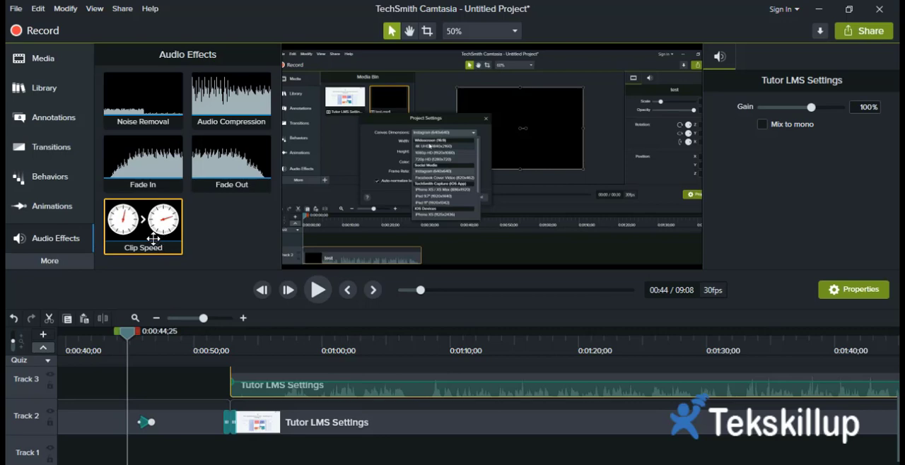
{"action": "left_click_drag", "start_coordinate": [153, 239], "coordinate": [327, 416]}
{"action": "scroll", "coordinate": [330, 405], "scroll_direction": "up", "scroll_amount": 1}
{"action": "left_click", "coordinate": [311, 426]}
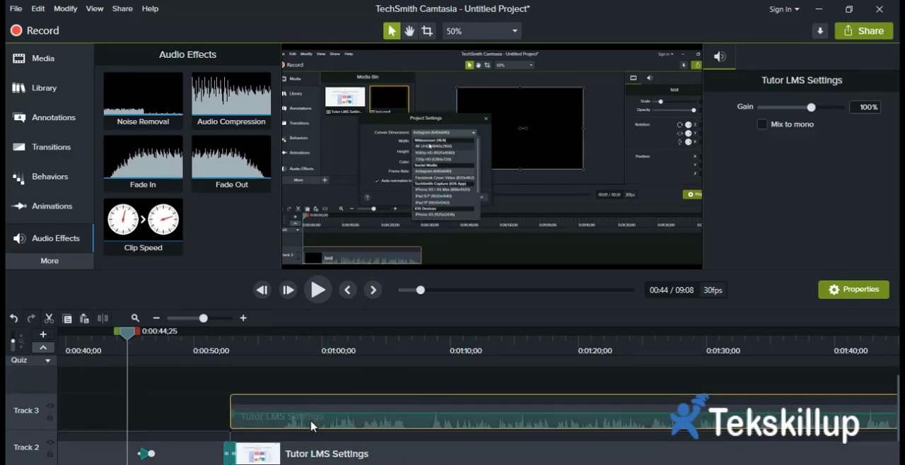
Select the Tutor LMS Settings video on Track 2 and look through the available visual effects.
{"action": "scroll", "coordinate": [358, 425], "scroll_direction": "down", "scroll_amount": 1}
{"action": "left_click", "coordinate": [332, 417]}
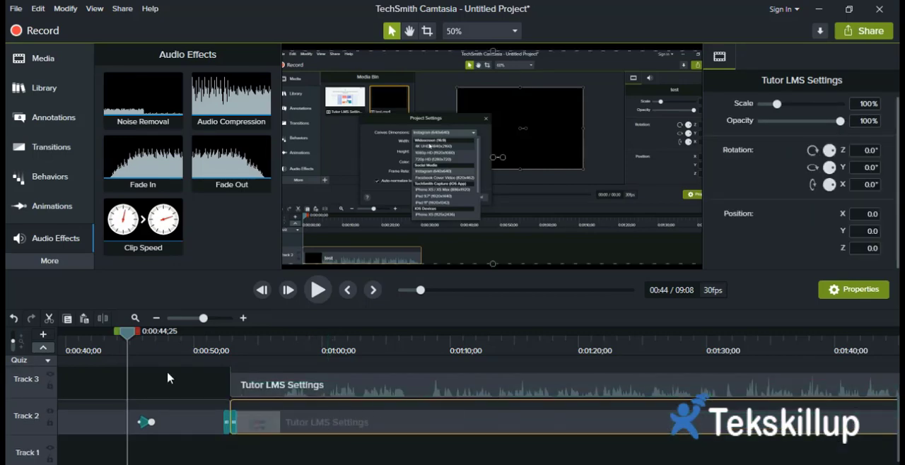
{"action": "left_click", "coordinate": [50, 261]}
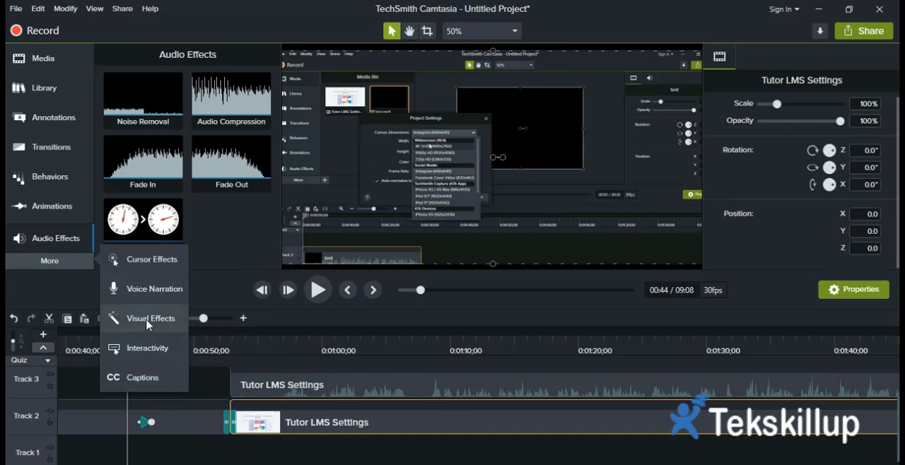
{"action": "left_click", "coordinate": [124, 319]}
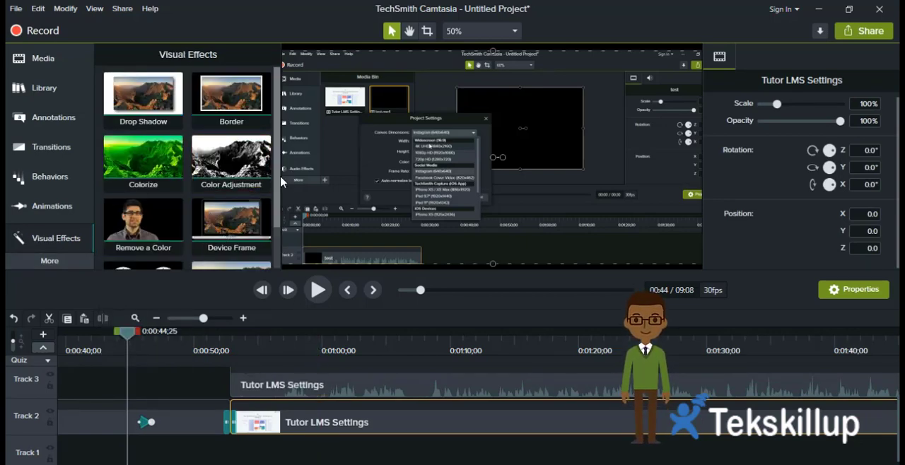
{"action": "scroll", "coordinate": [278, 212], "scroll_direction": "down", "scroll_amount": 2}
{"action": "scroll", "coordinate": [278, 239], "scroll_direction": "up", "scroll_amount": 2}
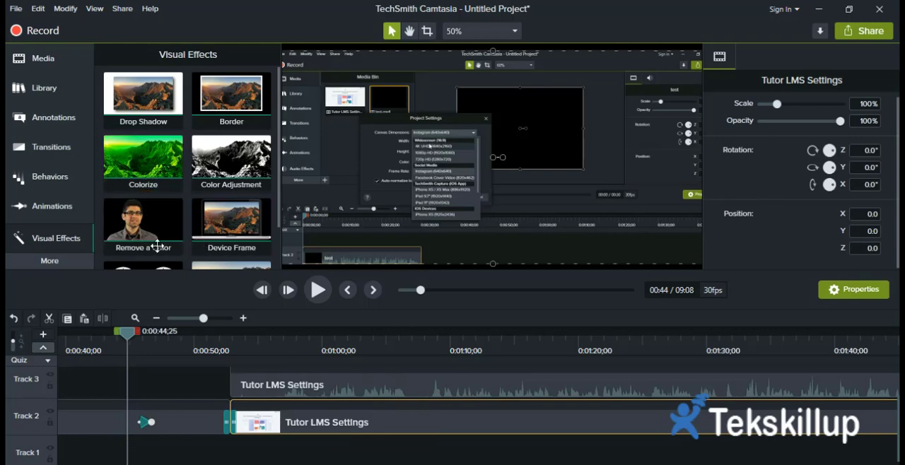
Apply the Device Frame visual effect to the Tutor LMS Settings video on Track 2.
{"action": "left_click", "coordinate": [142, 236]}
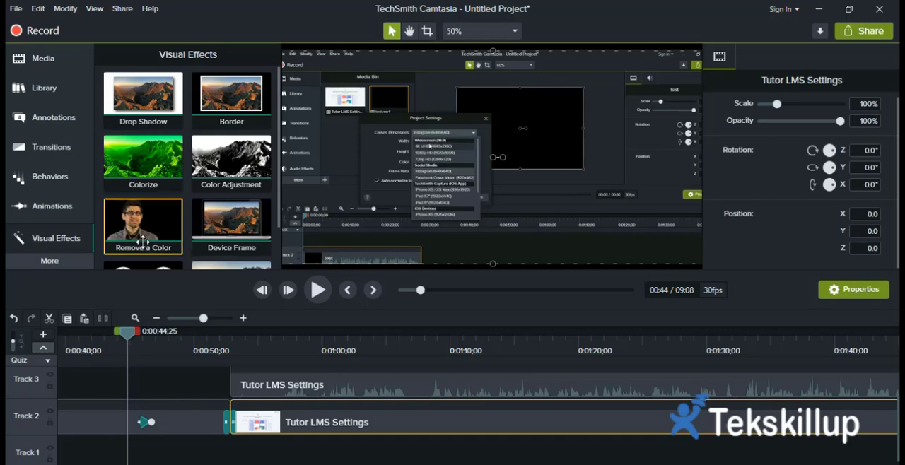
{"action": "scroll", "coordinate": [234, 216], "scroll_direction": "down", "scroll_amount": 2}
{"action": "scroll", "coordinate": [238, 228], "scroll_direction": "up", "scroll_amount": 1}
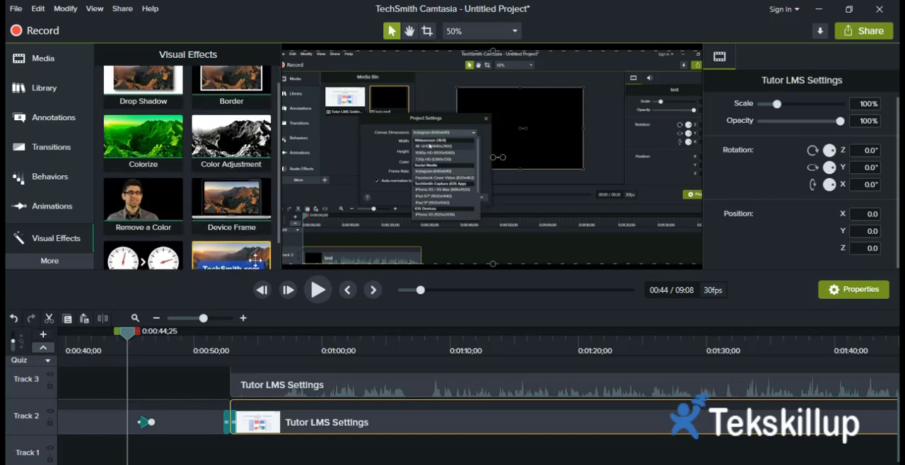
{"action": "left_click_drag", "start_coordinate": [226, 212], "coordinate": [334, 433]}
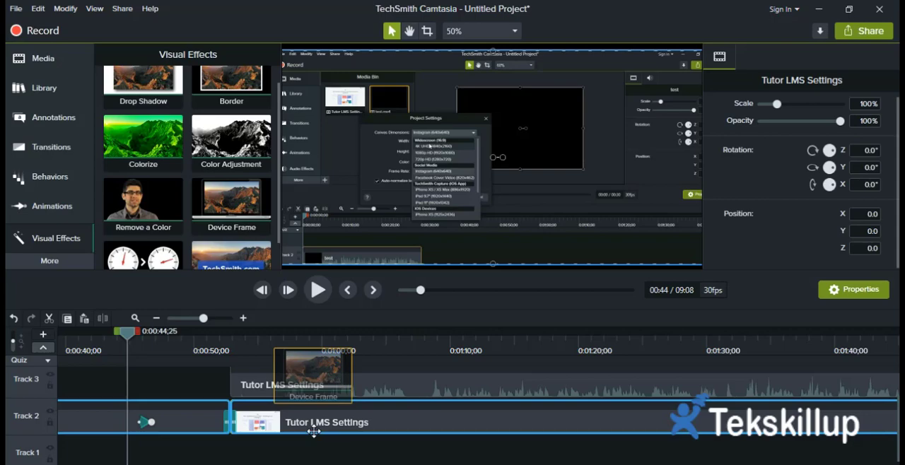
{"action": "left_click_drag", "start_coordinate": [315, 432], "coordinate": [314, 431]}
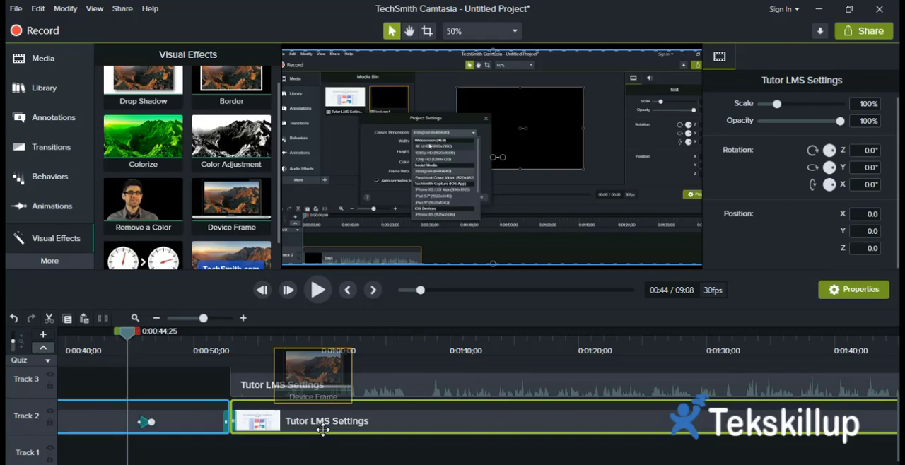
{"action": "left_click_drag", "start_coordinate": [315, 427], "coordinate": [302, 424]}
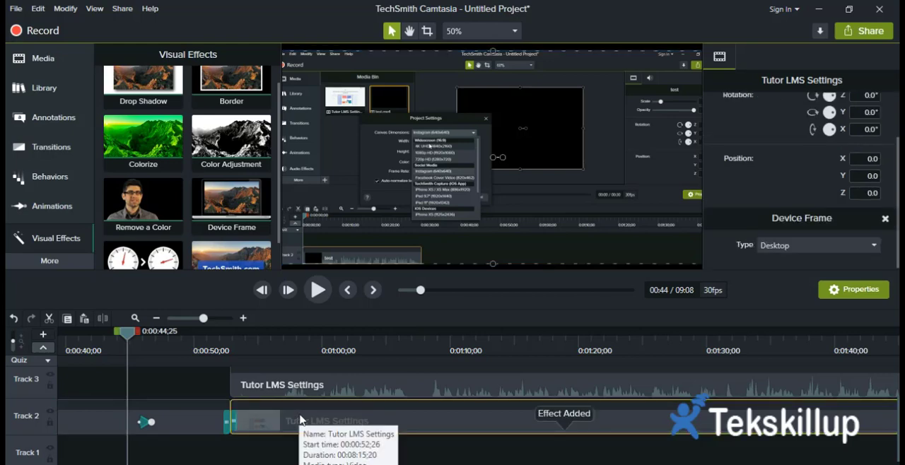
Move the playhead to about 0:00:56 in the Tutor LMS Settings video and set its Device Frame type to MacBook Pro.
{"action": "left_click", "coordinate": [318, 291]}
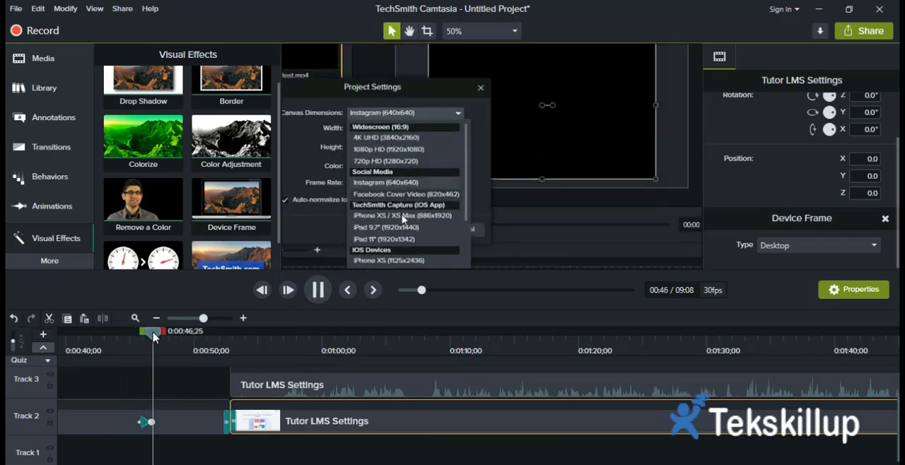
{"action": "left_click_drag", "start_coordinate": [155, 338], "coordinate": [275, 350]}
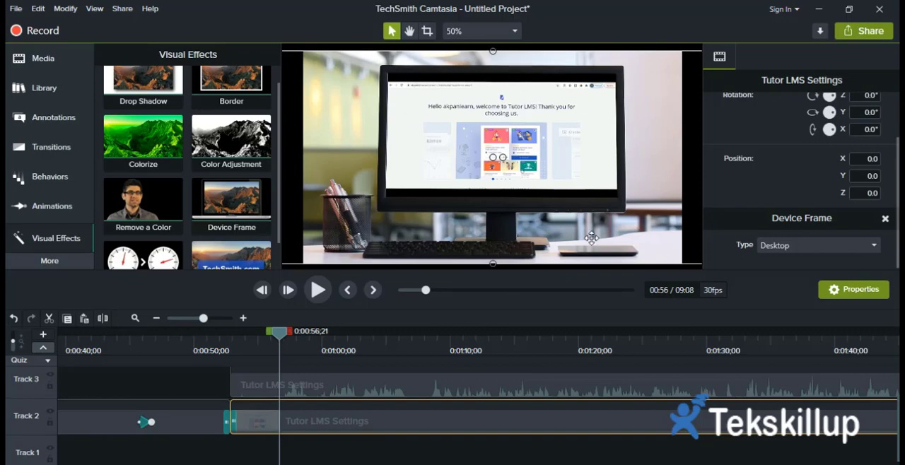
{"action": "left_click", "coordinate": [814, 246]}
{"action": "left_click", "coordinate": [778, 293]}
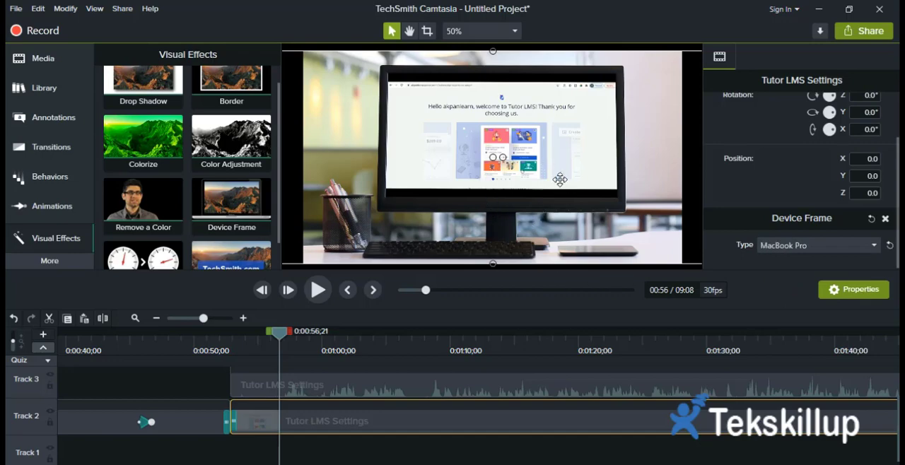
Play back the framed Tutor LMS Settings video, stop it, and return the playhead to about 0:00:59.
{"action": "left_click", "coordinate": [318, 290]}
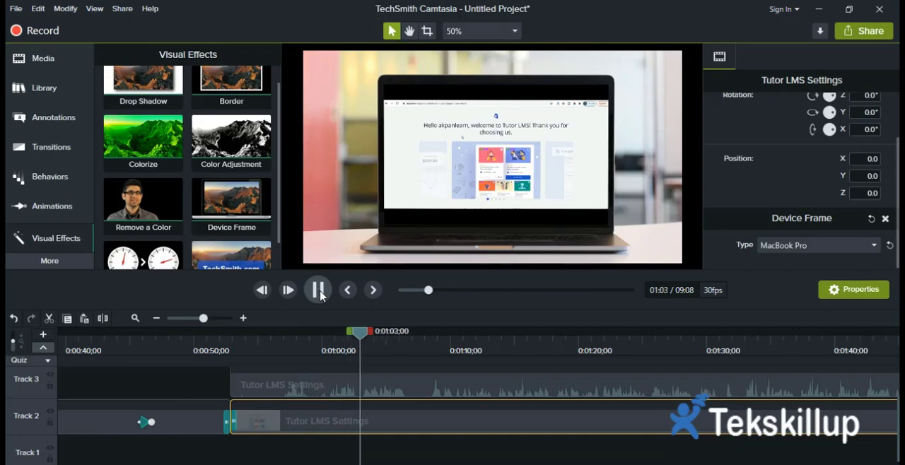
{"action": "left_click", "coordinate": [319, 291]}
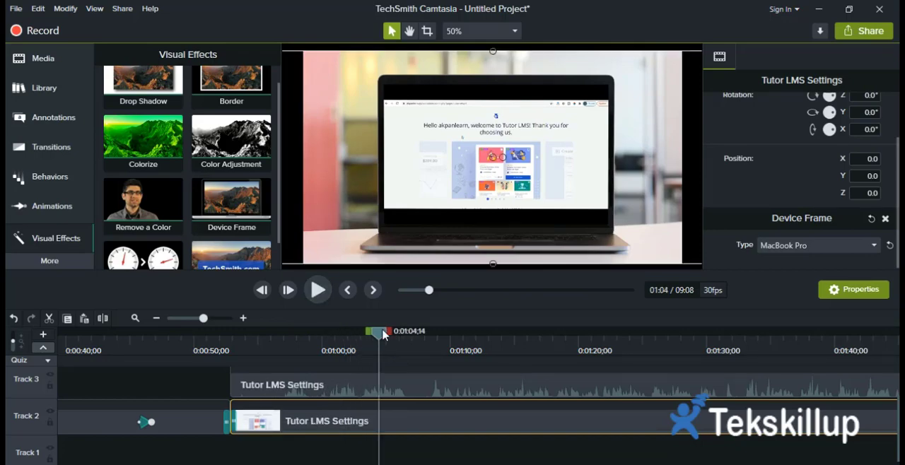
{"action": "left_click_drag", "start_coordinate": [347, 340], "coordinate": [312, 346]}
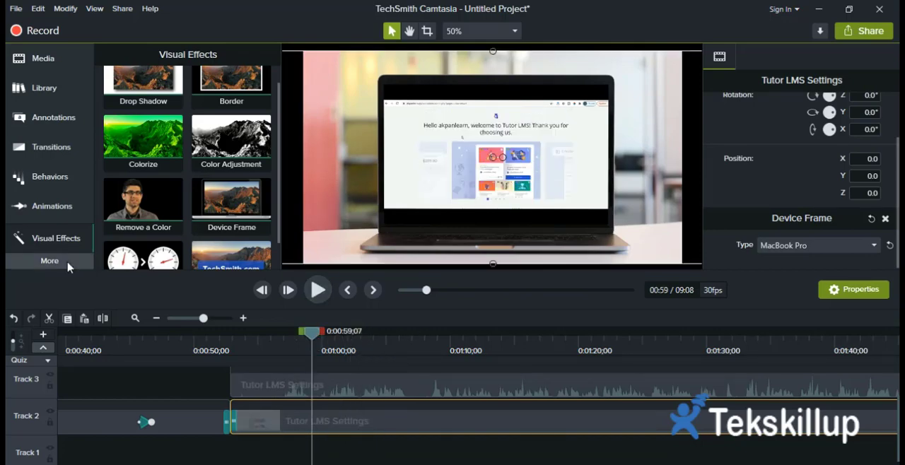
Look through the visual effects and the behaviors, and show the list of additional tool categories.
{"action": "left_click", "coordinate": [67, 263]}
{"action": "left_click", "coordinate": [196, 281]}
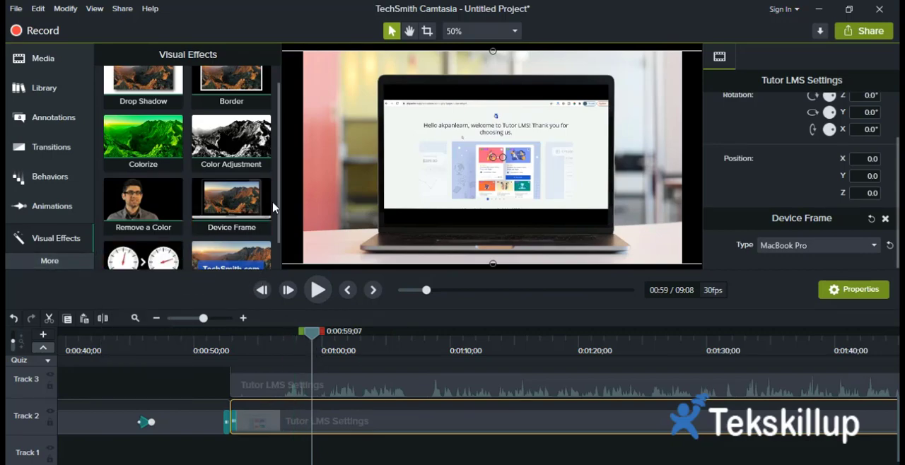
{"action": "scroll", "coordinate": [272, 219], "scroll_direction": "down", "scroll_amount": 1}
{"action": "scroll", "coordinate": [273, 219], "scroll_direction": "up", "scroll_amount": 2}
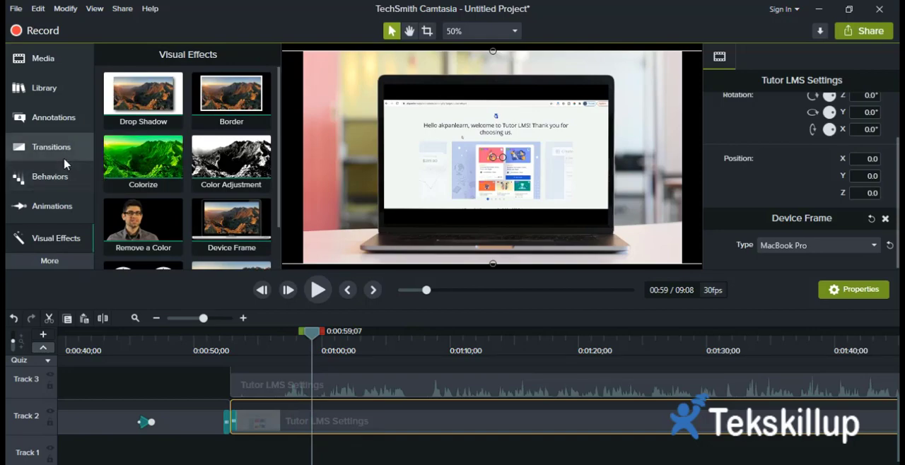
{"action": "left_click", "coordinate": [44, 183]}
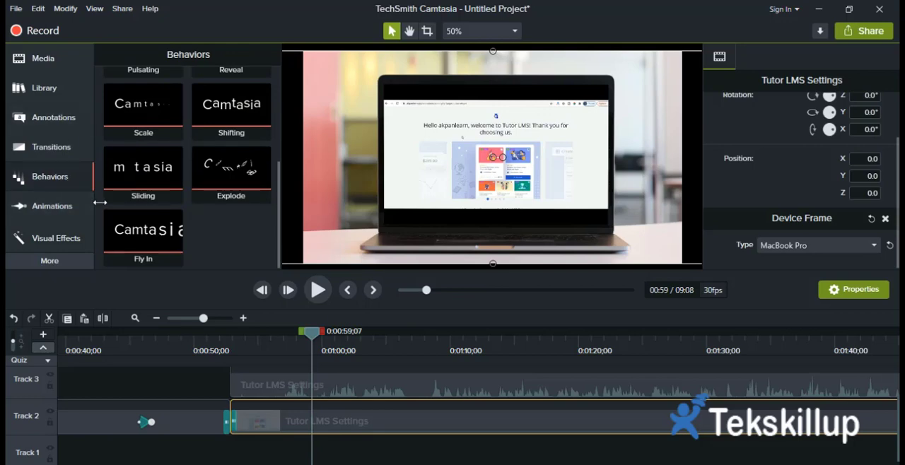
{"action": "left_click", "coordinate": [61, 261]}
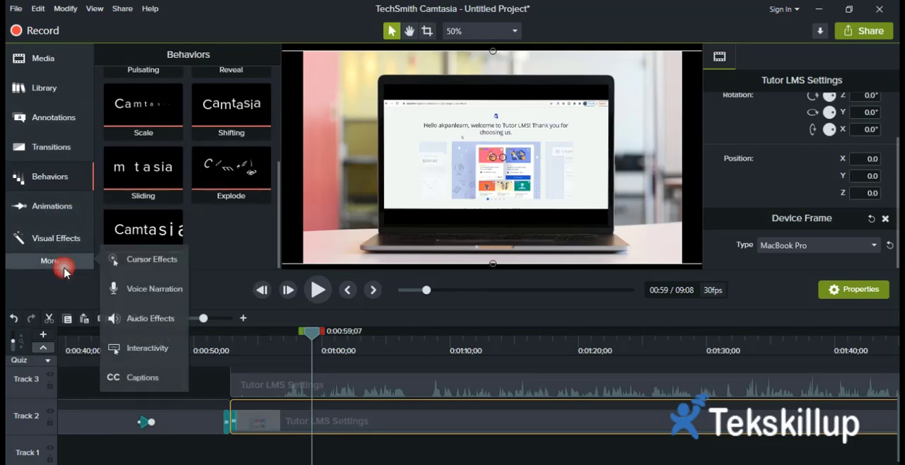